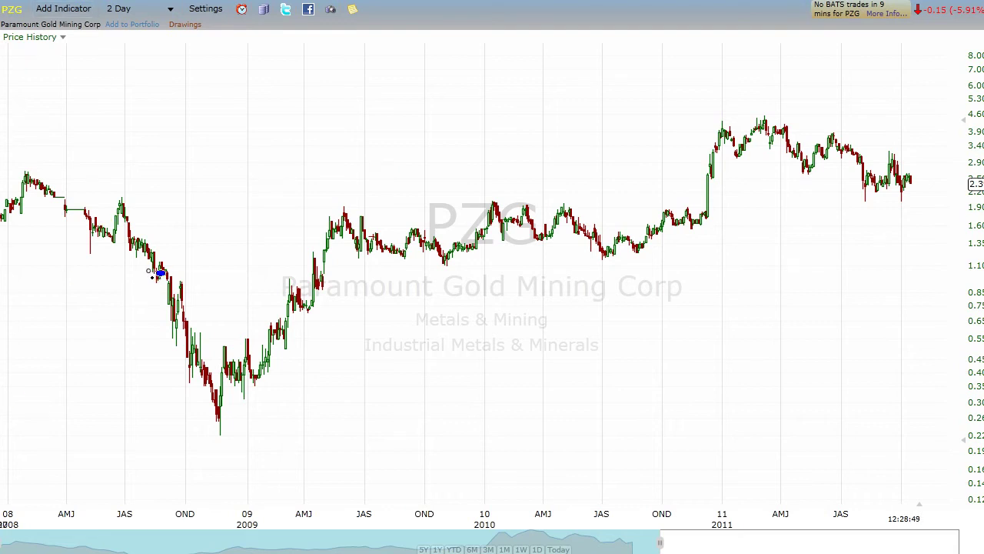
Draw a rising support line on the PZG chart from the late-2008 low along the 2009 lows, ending around September 2009.
left_click(155, 281)
left_click(160, 282)
left_click_drag(222, 431, 342, 390)
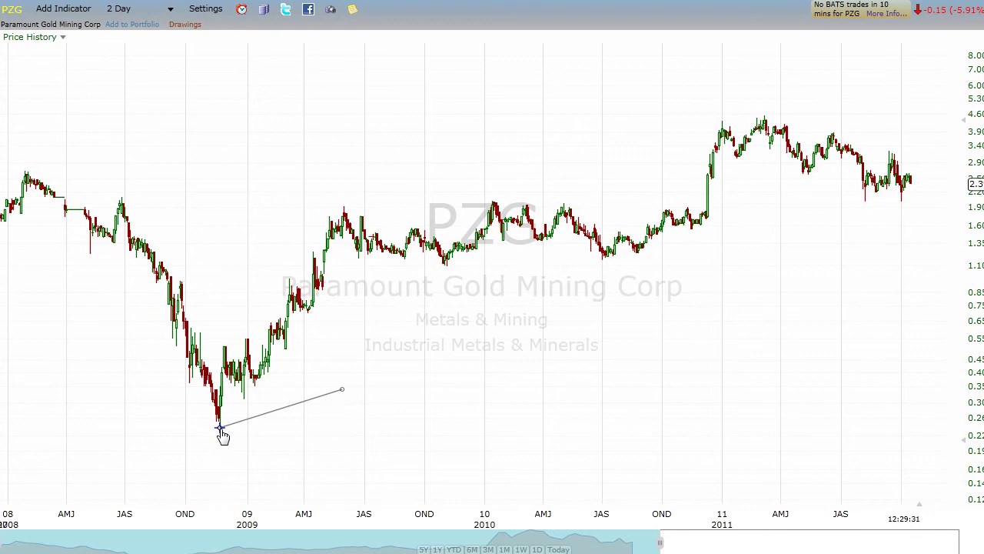
left_click_drag(343, 391, 392, 222)
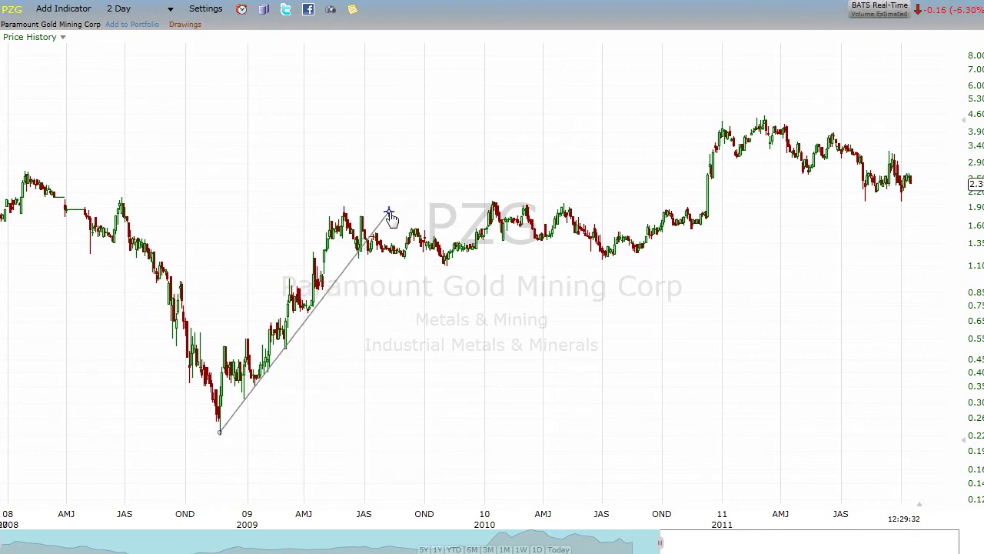
left_click_drag(389, 213, 394, 212)
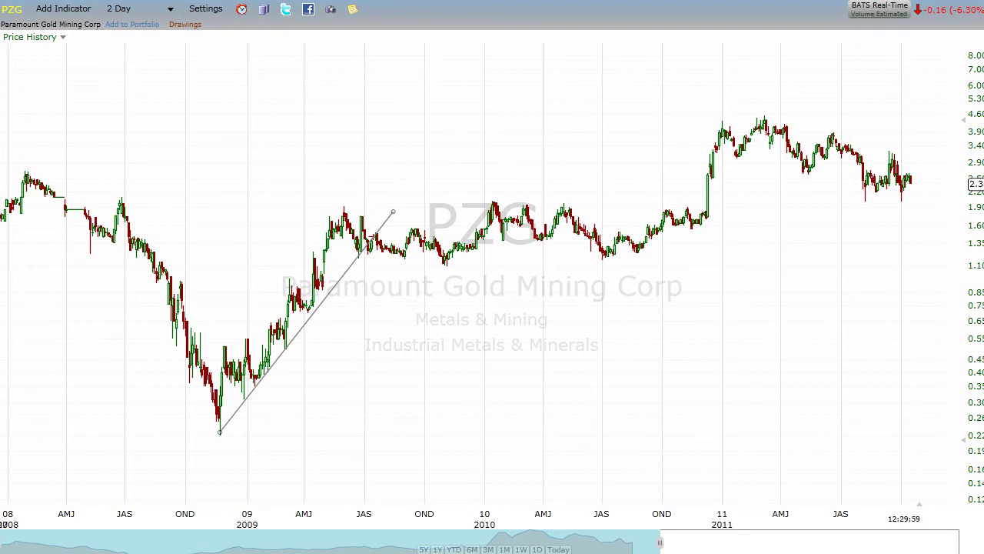
Clone the rising support line and place the copy along the 2009 highs to form a parallel channel.
left_click(337, 284)
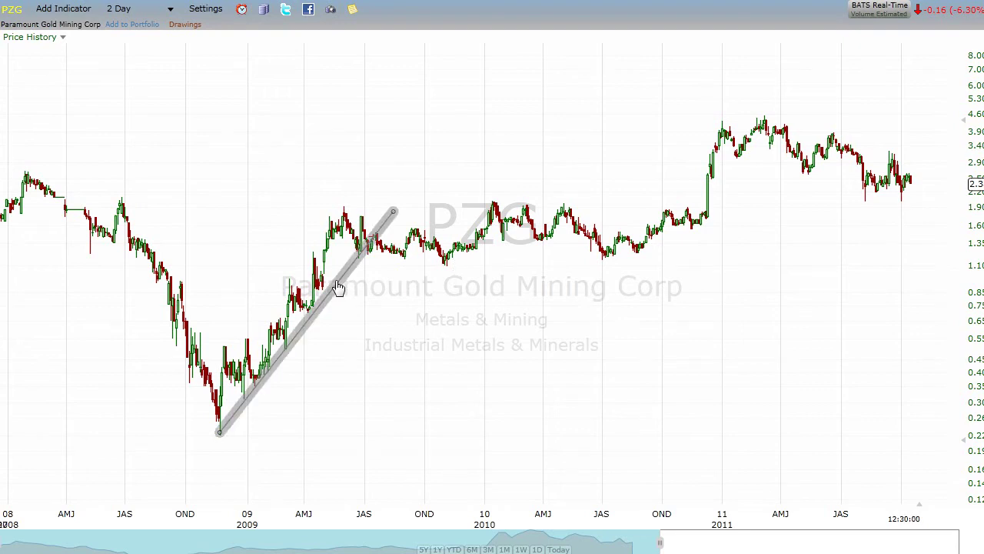
right_click(337, 286)
left_click(392, 307)
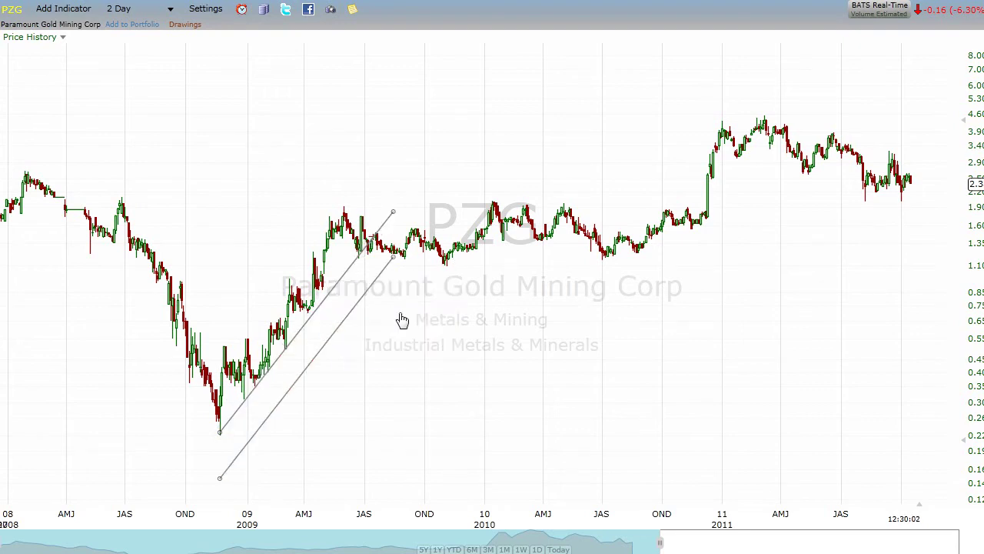
left_click_drag(339, 335, 325, 239)
left_click(341, 348)
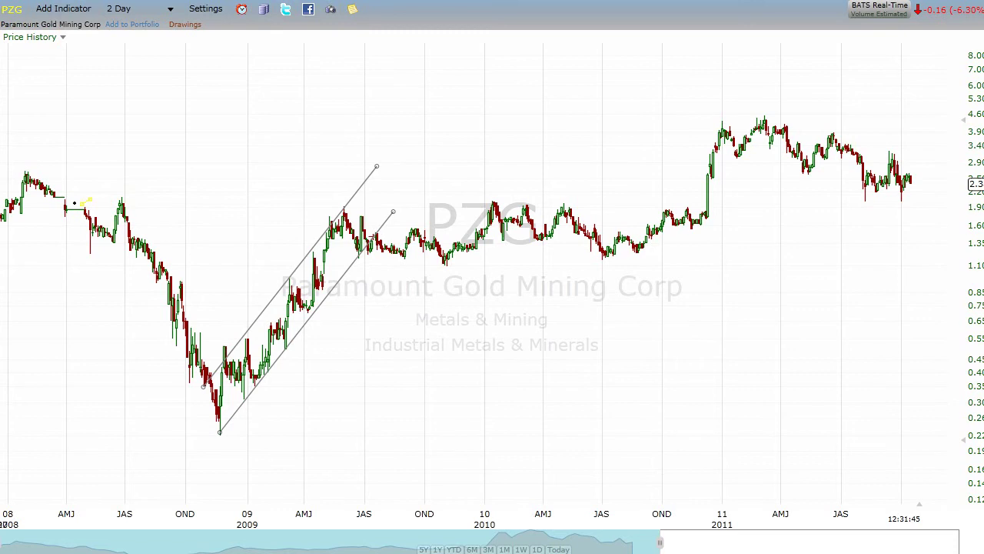
Draw a near-horizontal resistance line from the mid-2008 high to late 2011, and a support line beneath the late-2009 and mid-2010 lows.
mouse_move(73, 200)
left_mouse_down()
mouse_move(961, 209)
mouse_move(928, 205)
left_mouse_up()
left_click_drag(73, 200, 77, 203)
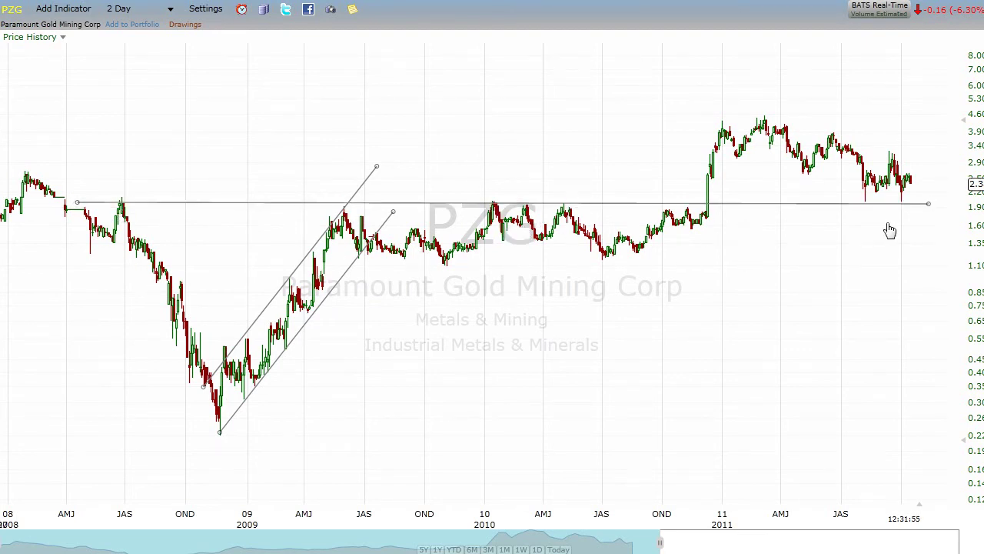
left_click_drag(929, 203, 934, 206)
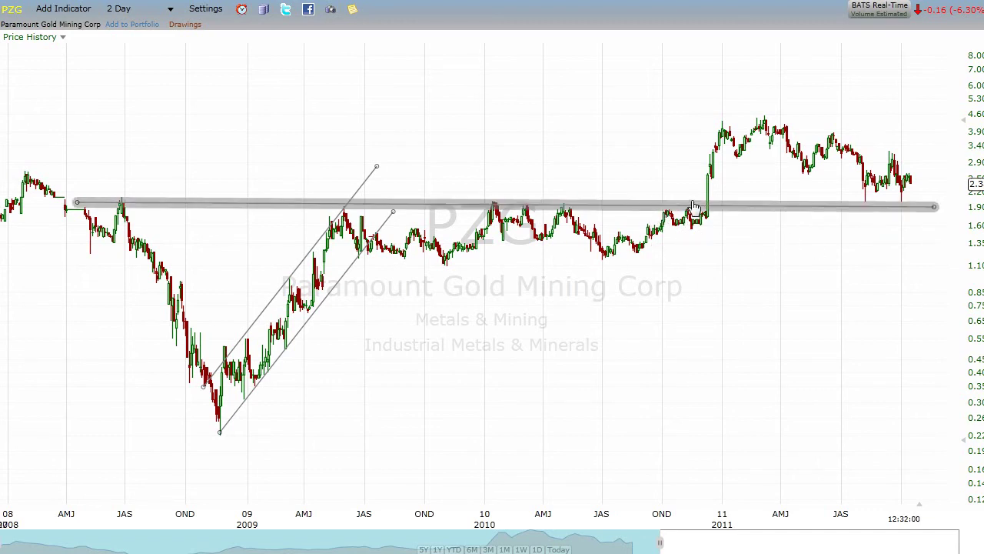
left_click_drag(935, 209, 939, 209)
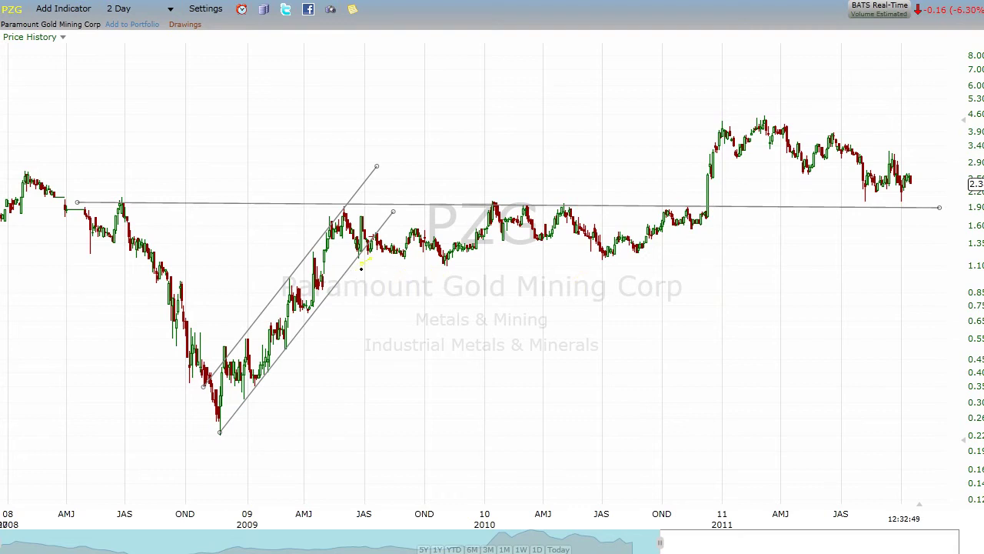
left_click_drag(361, 264, 787, 255)
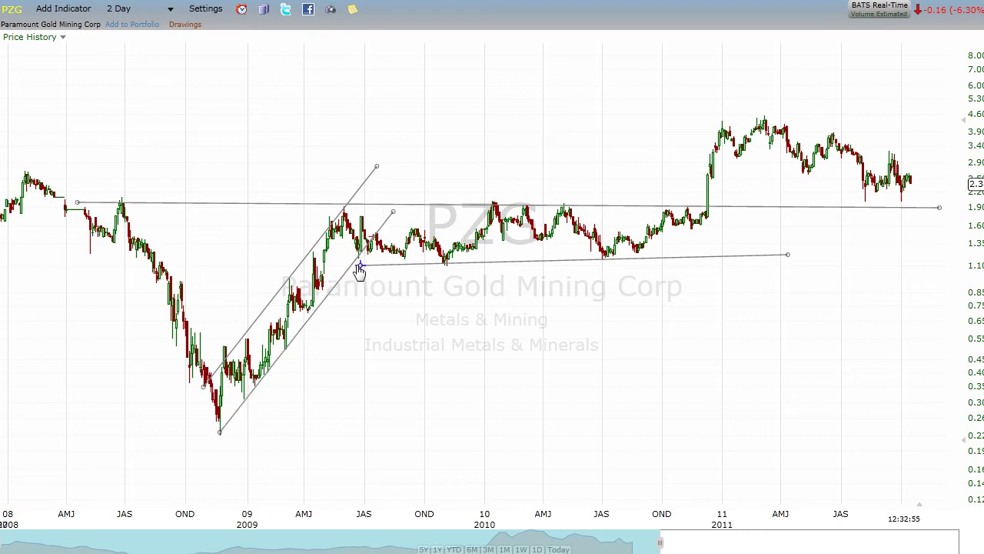
left_click_drag(361, 266, 357, 271)
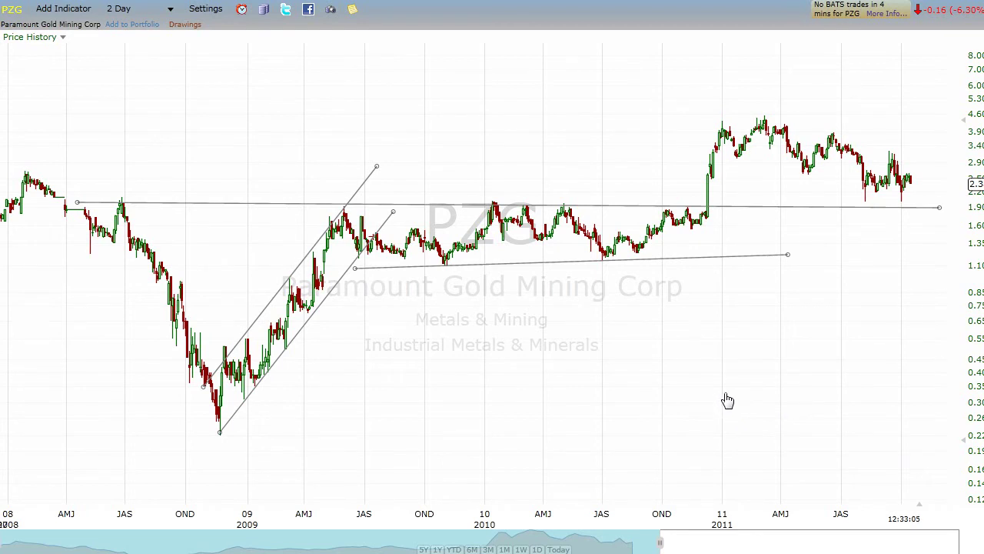
Try a rising trendline from the 2008 decline to the late-2011 lows, and shift it below the price action.
left_click_drag(659, 543, 694, 545)
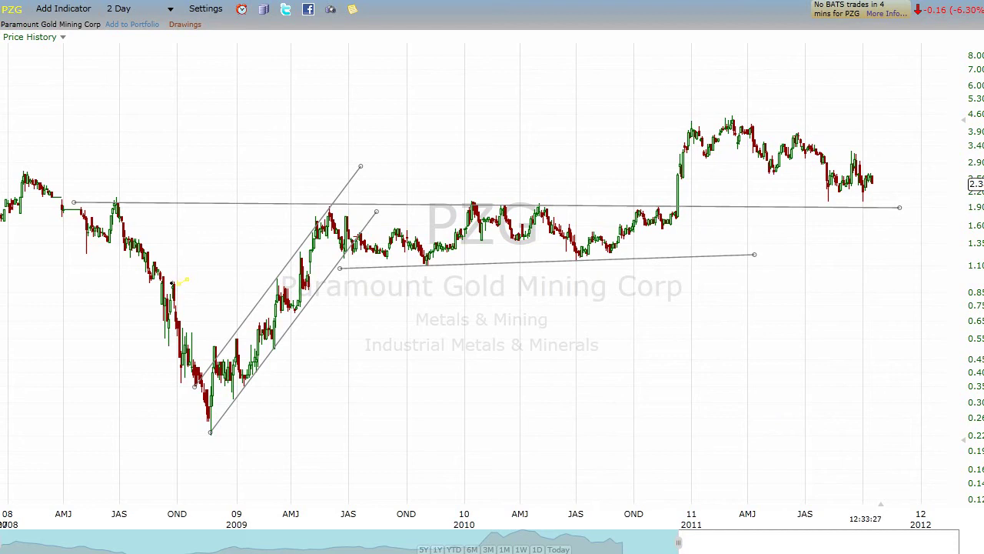
mouse_move(171, 279)
left_mouse_down()
mouse_move(715, 259)
mouse_move(694, 247)
mouse_move(724, 218)
mouse_move(930, 199)
mouse_move(921, 198)
left_mouse_up()
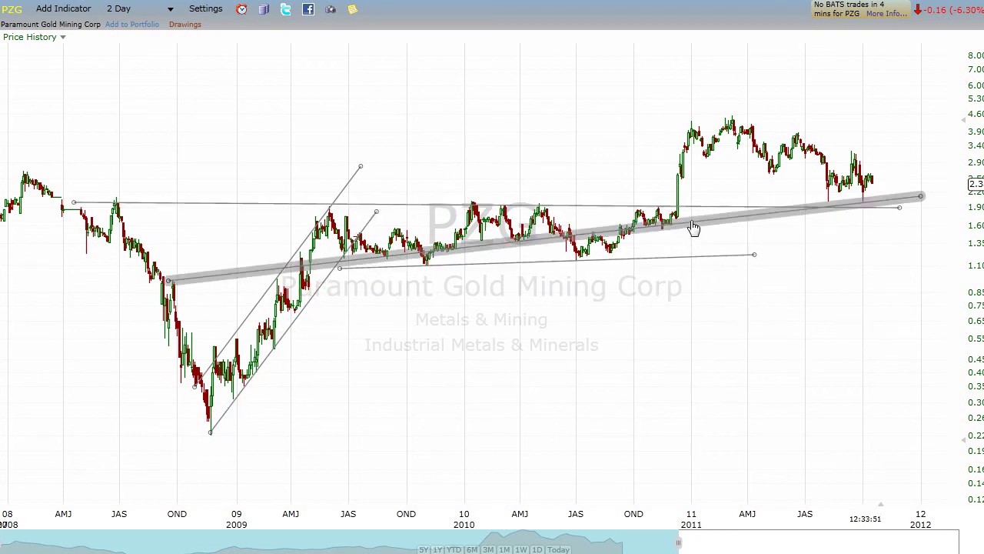
left_click_drag(690, 229, 651, 415)
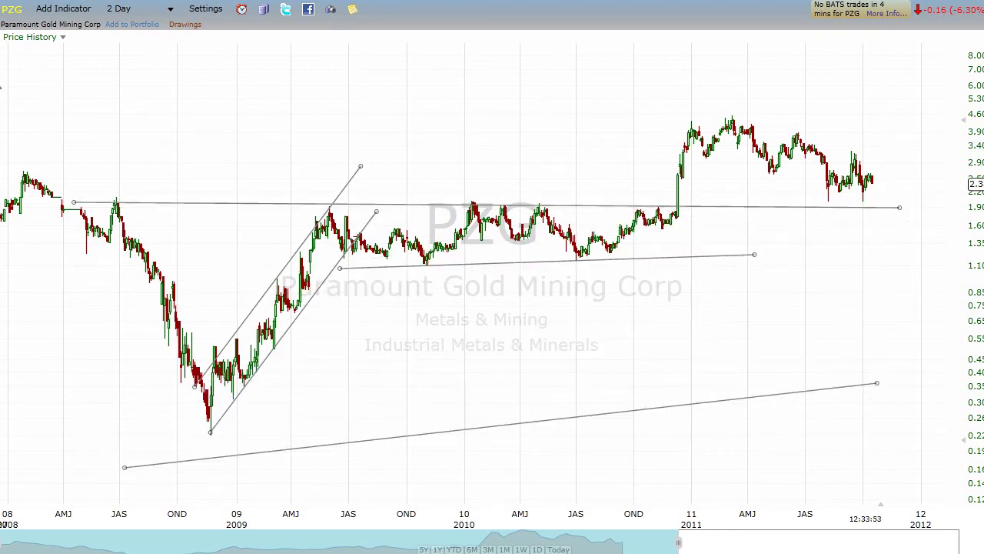
left_click(446, 431)
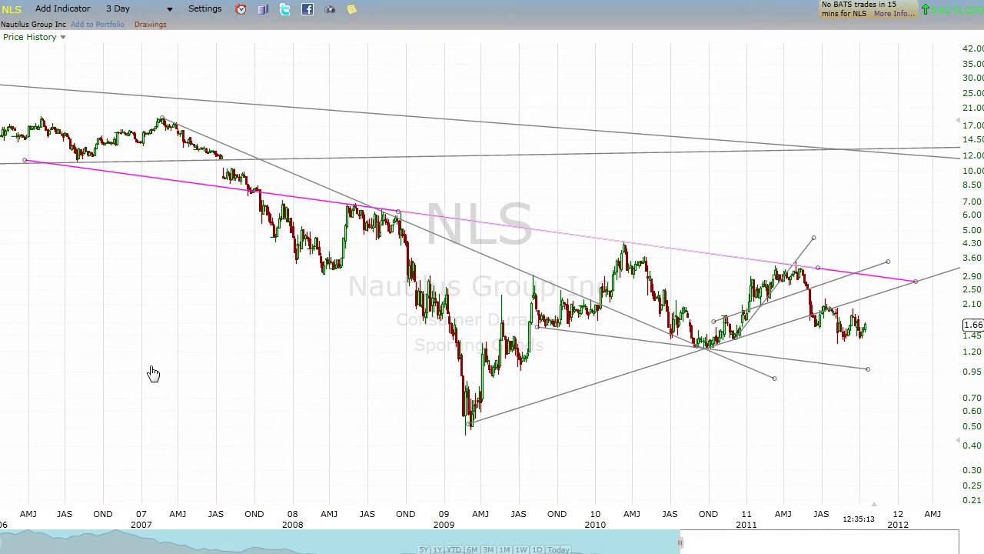
Fine-tune both ends of the NLS rising support line so it runs from the early-2009 low through the late-2010 low.
left_click_drag(470, 423, 471, 429)
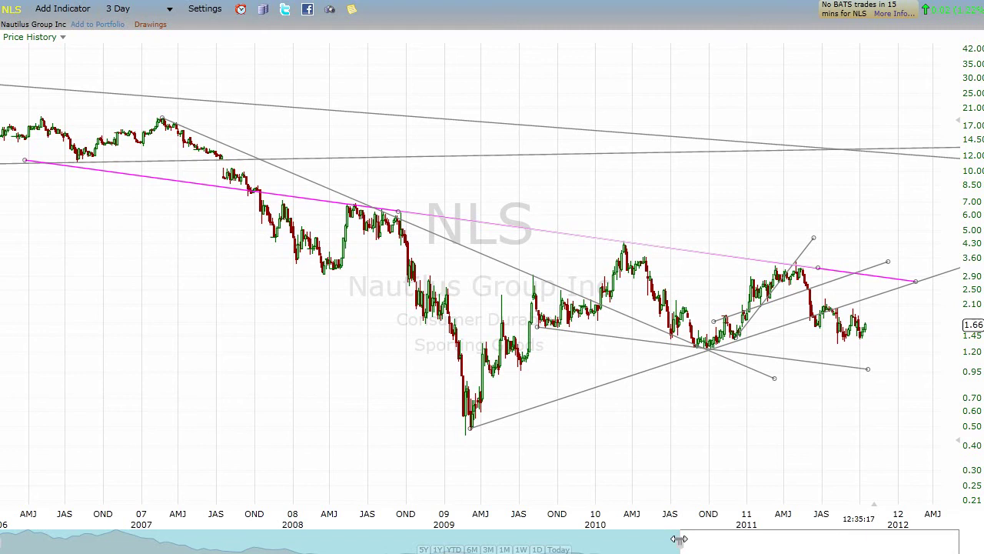
left_click_drag(679, 538, 737, 541)
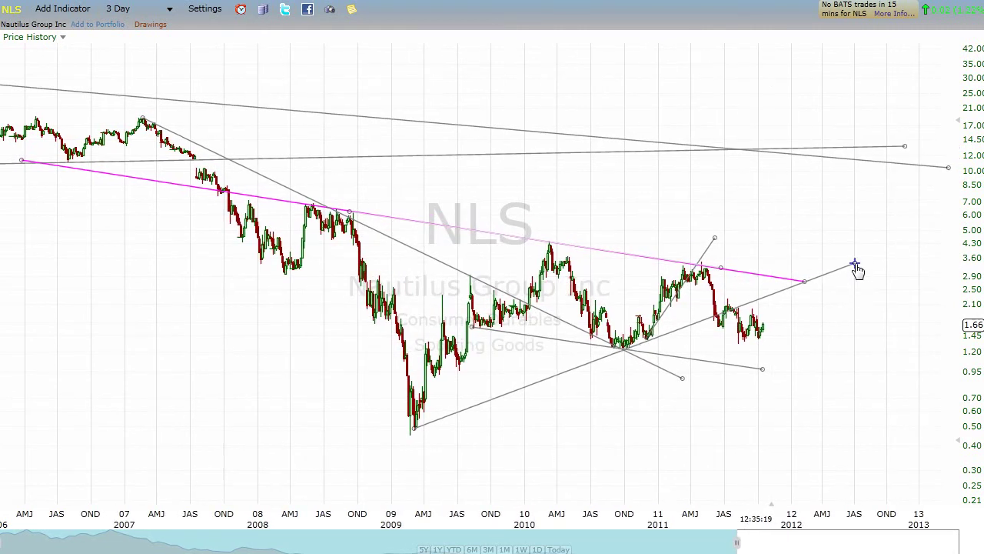
left_click_drag(855, 263, 859, 259)
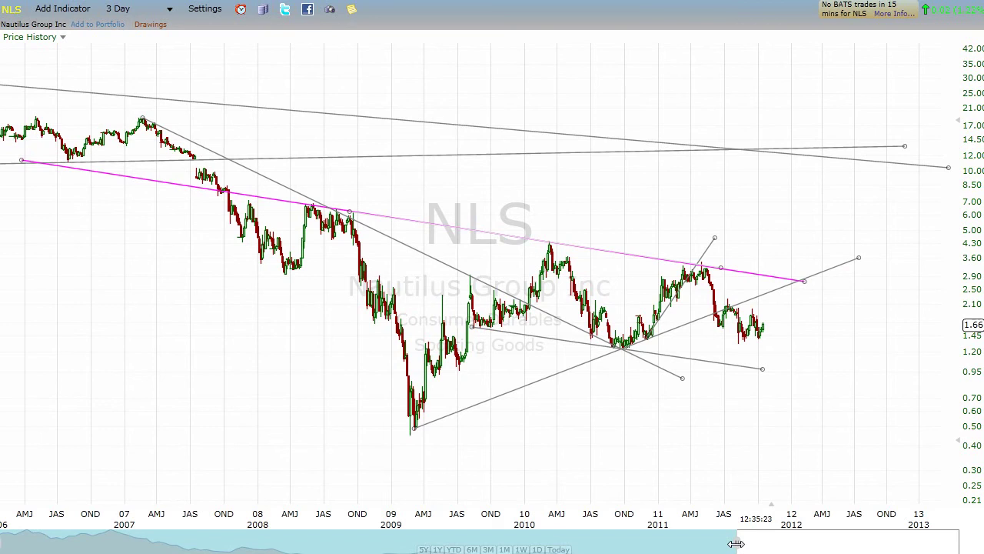
Delete the magenta descending resistance lines above the 2008, 2010 and 2011 highs.
left_click_drag(737, 543, 689, 540)
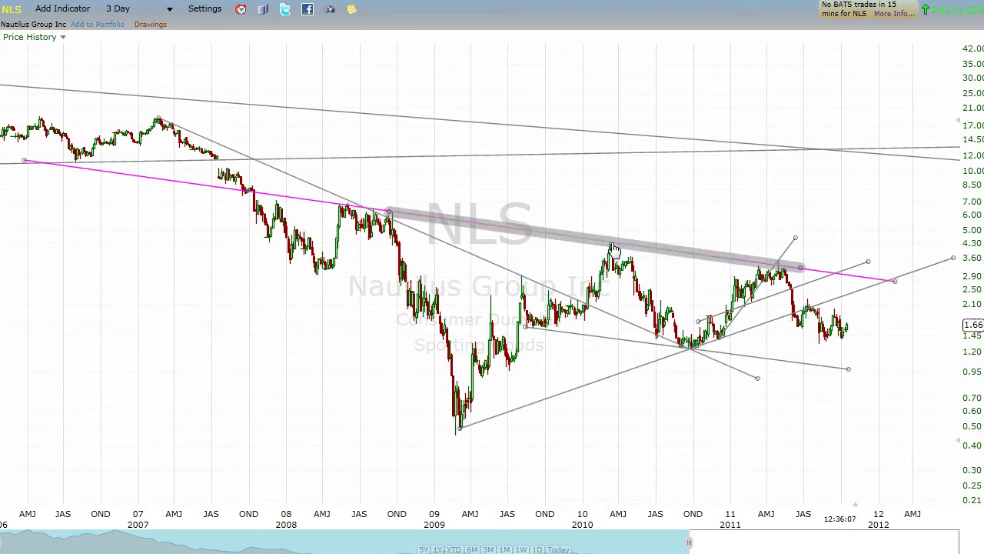
left_click(800, 268)
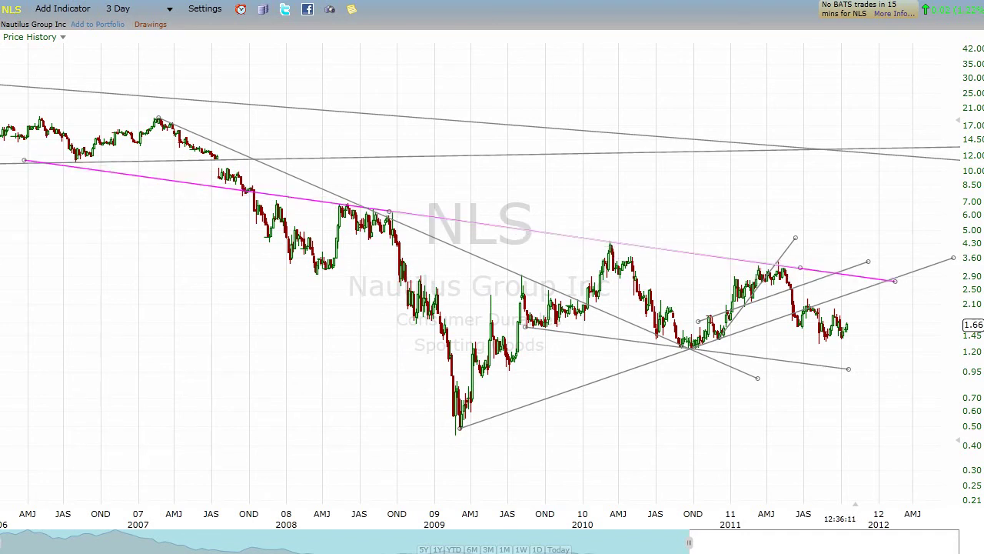
left_click(636, 248)
left_click(588, 238)
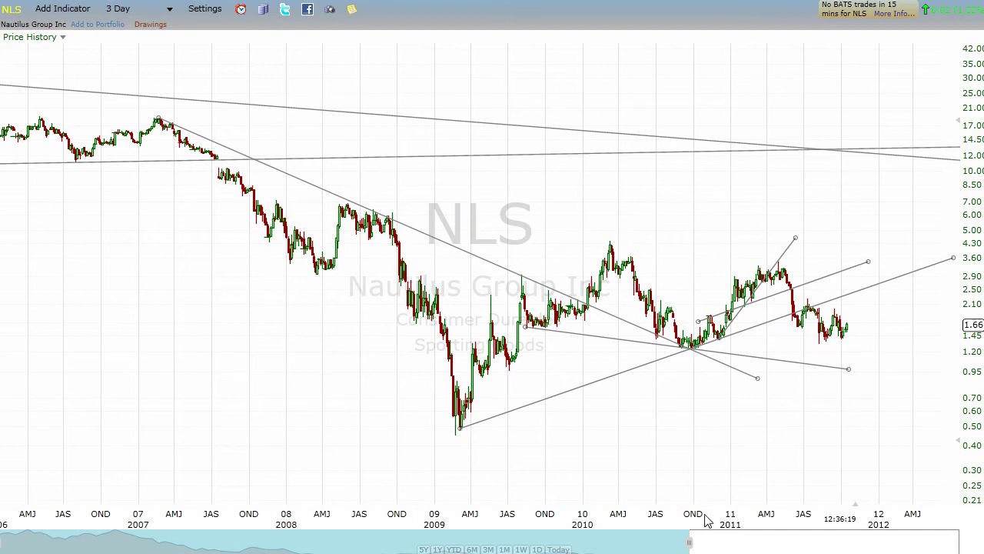
Extend the gently descending line beneath the mid-2009 and late-2010 lows to beyond spring 2012.
left_click_drag(689, 542, 510, 533)
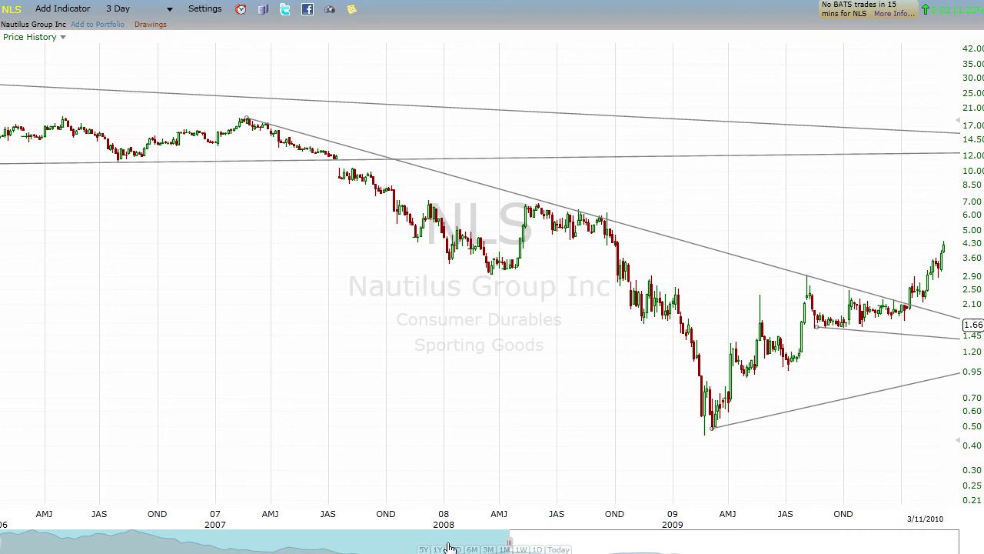
left_click_drag(511, 541, 584, 545)
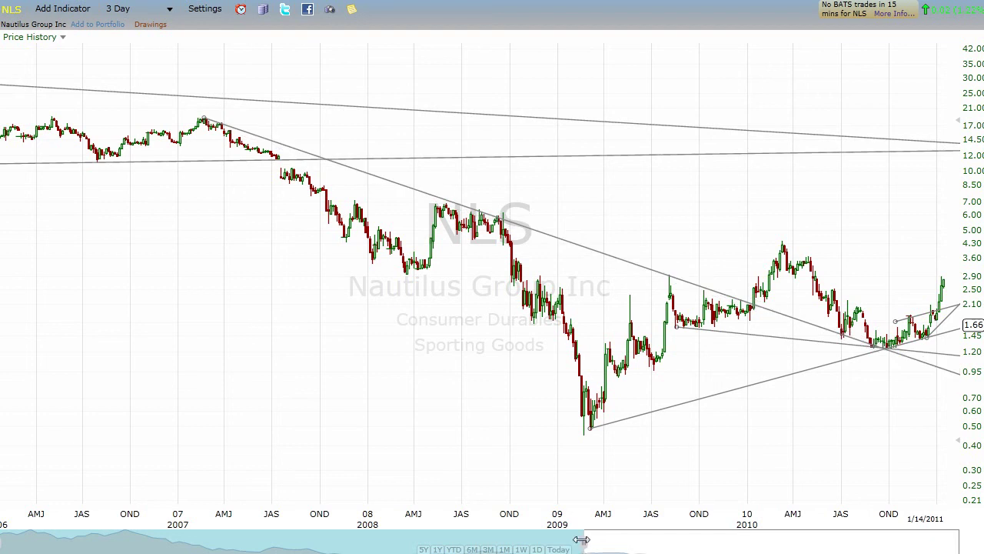
left_click_drag(583, 546, 685, 543)
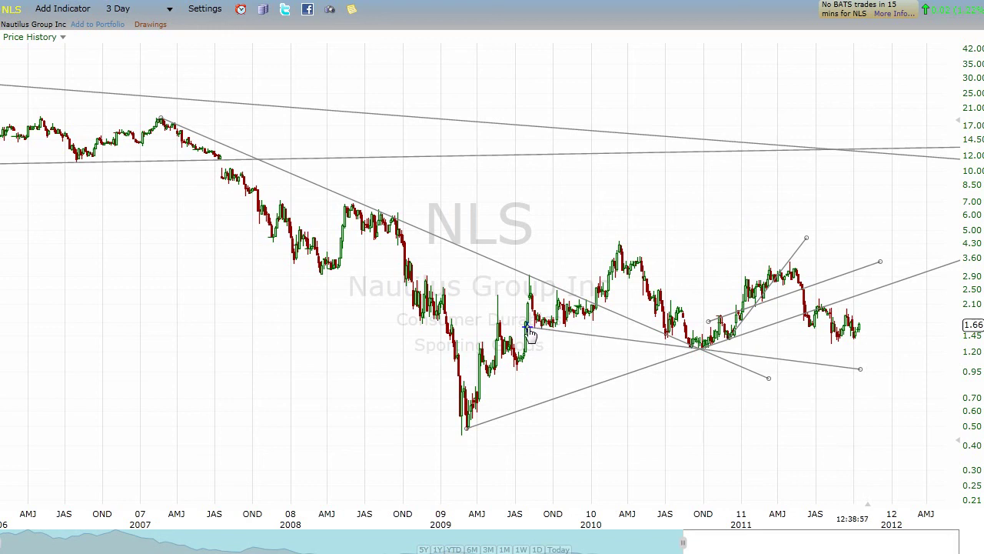
left_click_drag(860, 369, 978, 388)
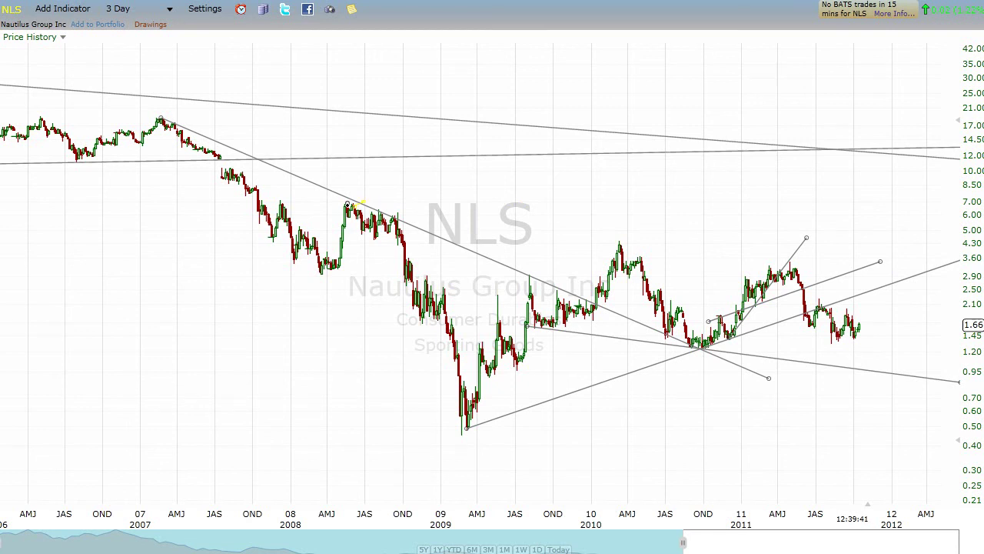
Draw a descending resistance line across the 2008, 2010 and 2011 highs, running from mid-2007 to about mid-2012.
left_click_drag(348, 203, 945, 284)
left_click_drag(348, 204, 212, 185)
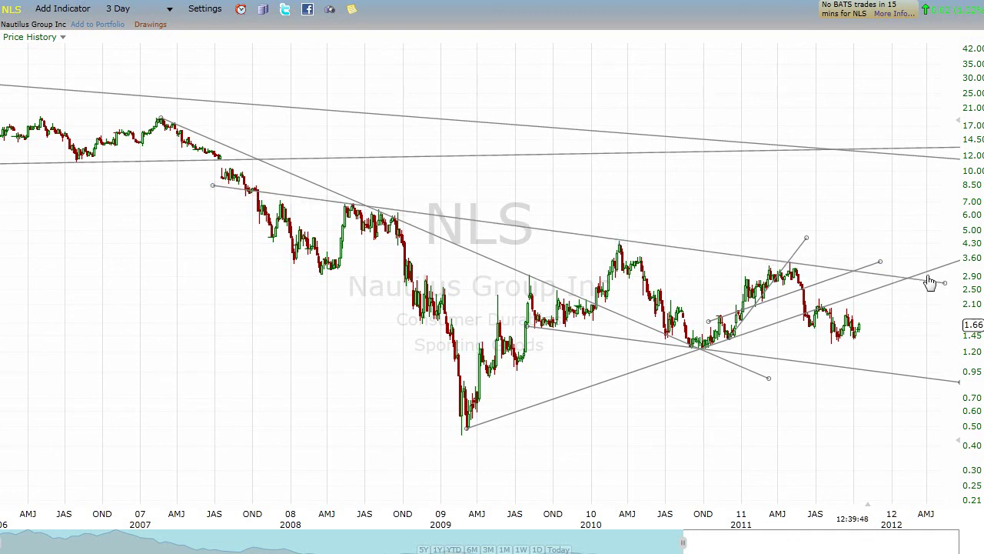